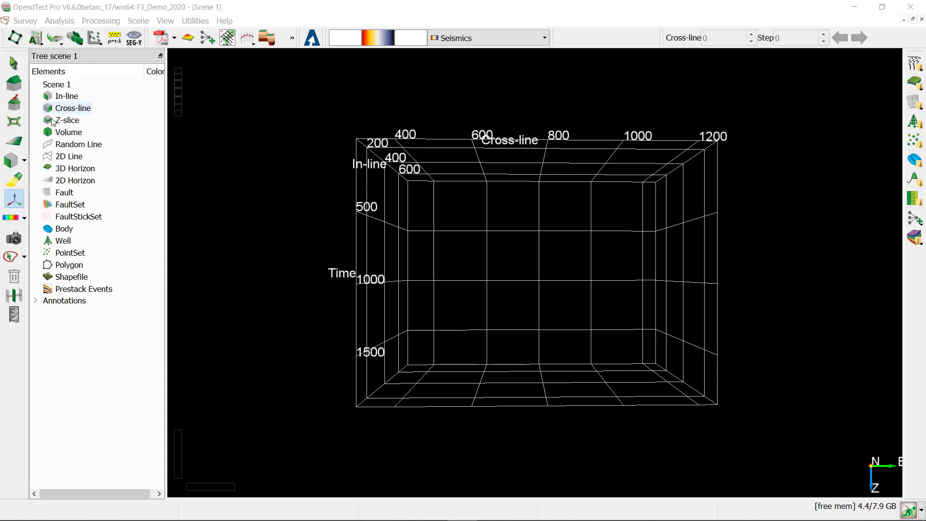
Step: Show default seismic data on in-line 365, replacing in-line 425, in the 3D scene
{"action": "right_click", "coordinate": [64, 96]}
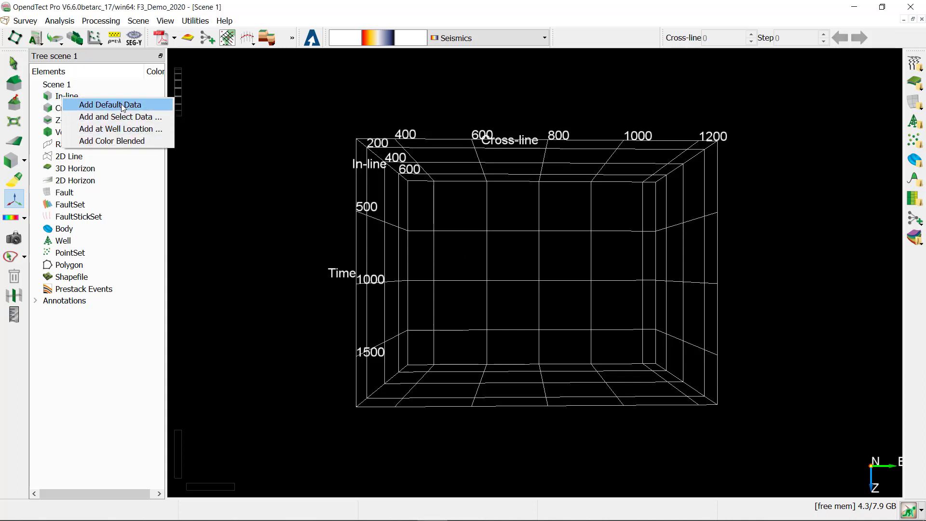
{"action": "left_click", "coordinate": [84, 105]}
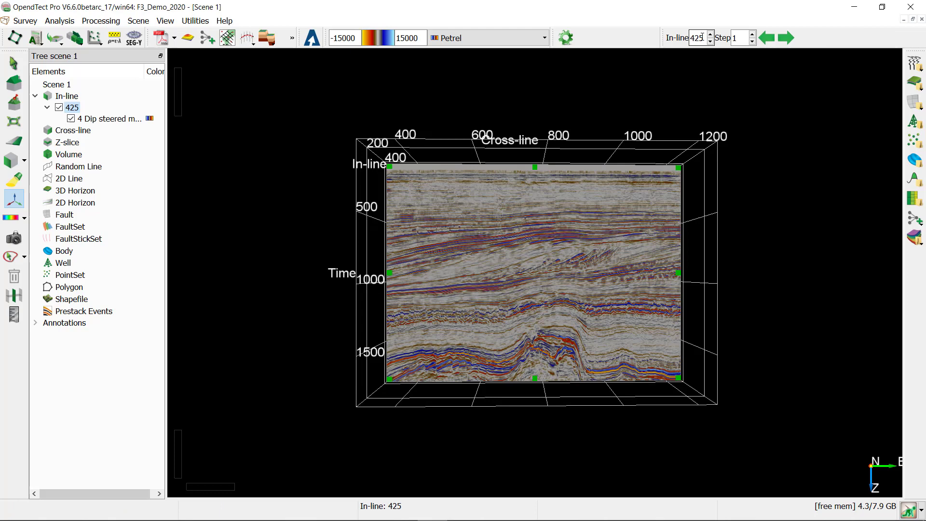
{"action": "double_click", "coordinate": [702, 37]}
{"action": "type", "text": "365"}
{"action": "key", "text": "Return"}
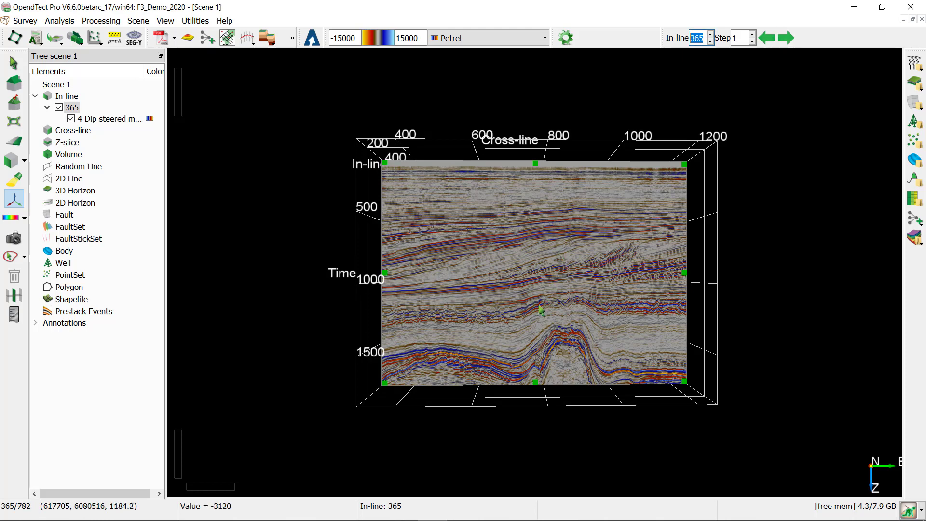
{"action": "left_click", "coordinate": [71, 22]}
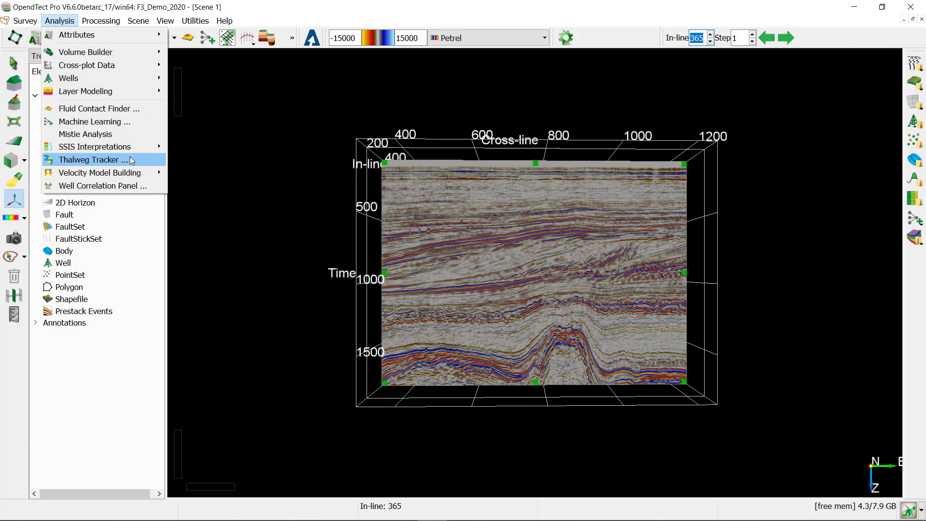
Step: Start a new 3D horizon with the Thalweg Tracker and move its dialog beside the seismic
{"action": "left_click", "coordinate": [118, 204]}
{"action": "right_click", "coordinate": [77, 189]}
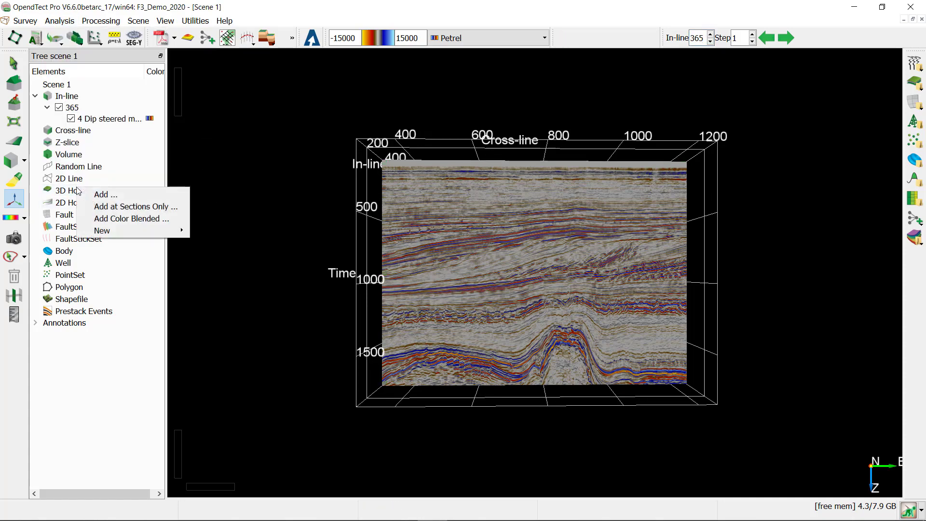
{"action": "mouse_move", "coordinate": [139, 238]}
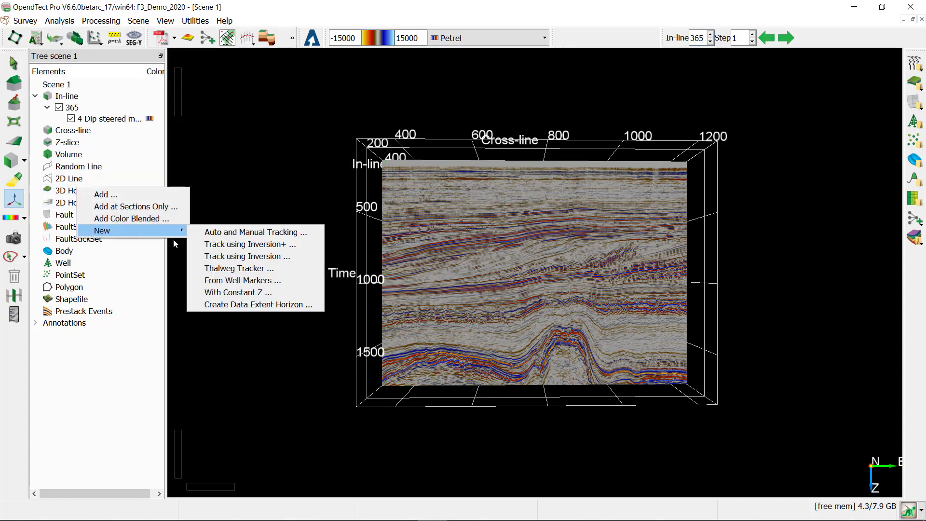
{"action": "left_click", "coordinate": [255, 268]}
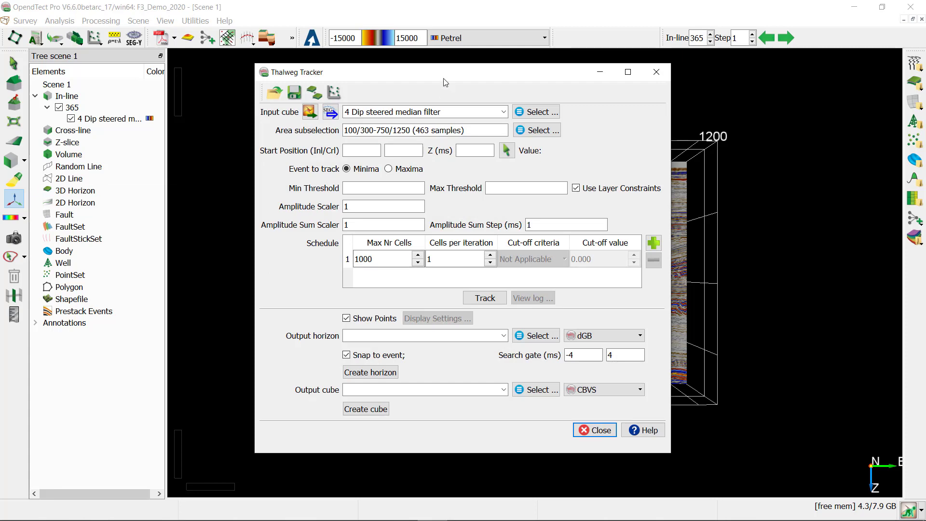
{"action": "left_click_drag", "start_coordinate": [446, 82], "coordinate": [750, 73]}
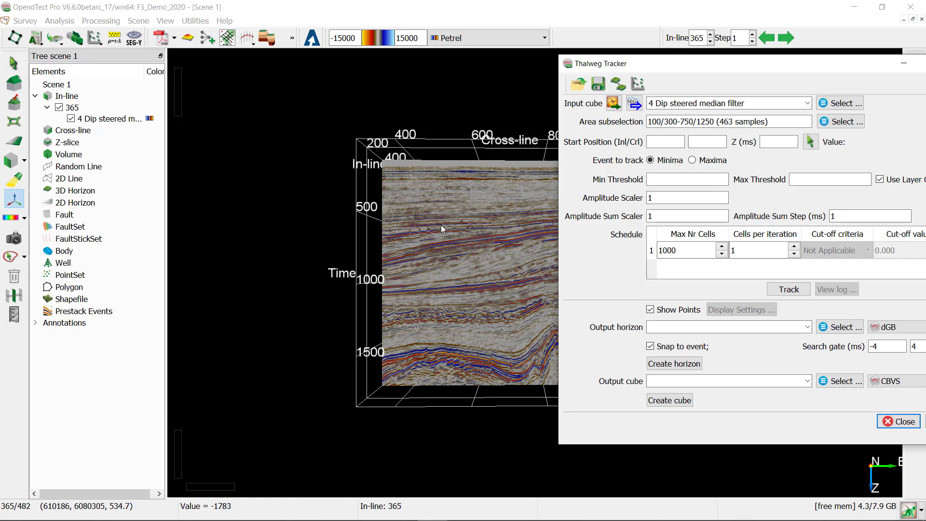
Step: Zoom in and pick the seed on the channel reflector at cross-line 647, 1024 ms
{"action": "left_click", "coordinate": [518, 262]}
{"action": "scroll", "coordinate": [519, 262], "scroll_direction": "up", "scroll_amount": 10}
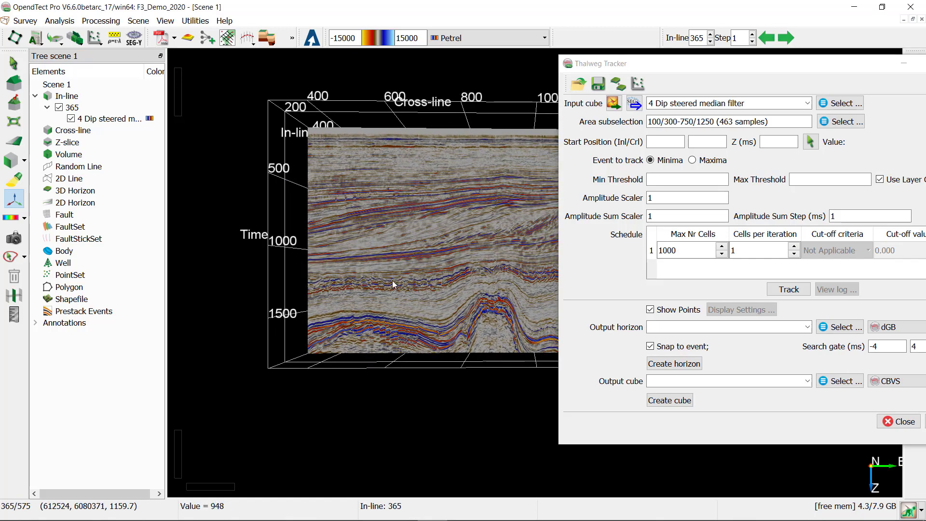
{"action": "scroll", "coordinate": [425, 259], "scroll_direction": "up", "scroll_amount": 6}
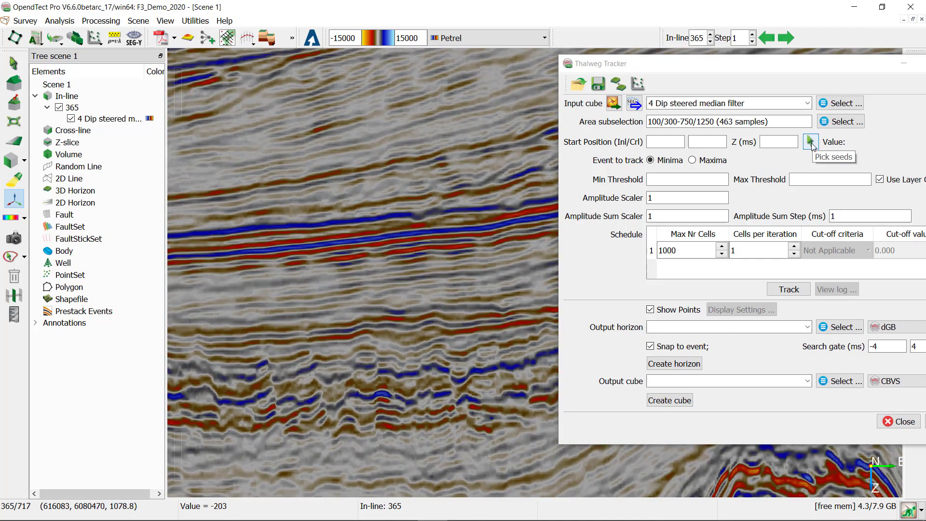
{"action": "left_click", "coordinate": [811, 142]}
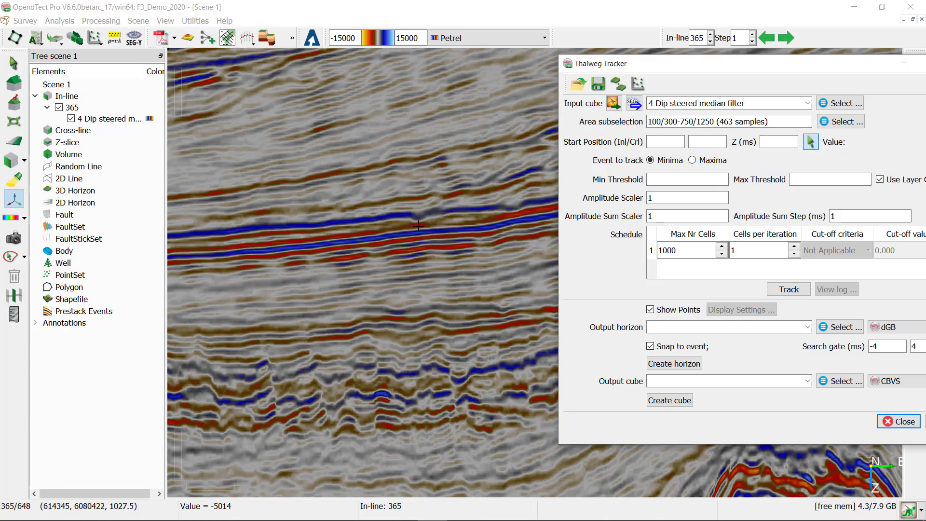
{"action": "scroll", "coordinate": [419, 225], "scroll_direction": "up", "scroll_amount": 2}
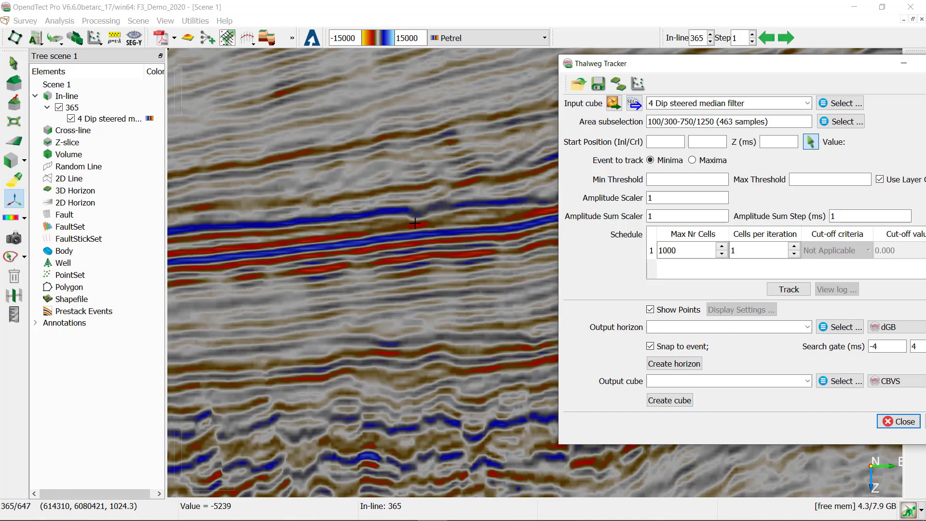
{"action": "scroll", "coordinate": [415, 223], "scroll_direction": "up", "scroll_amount": 3}
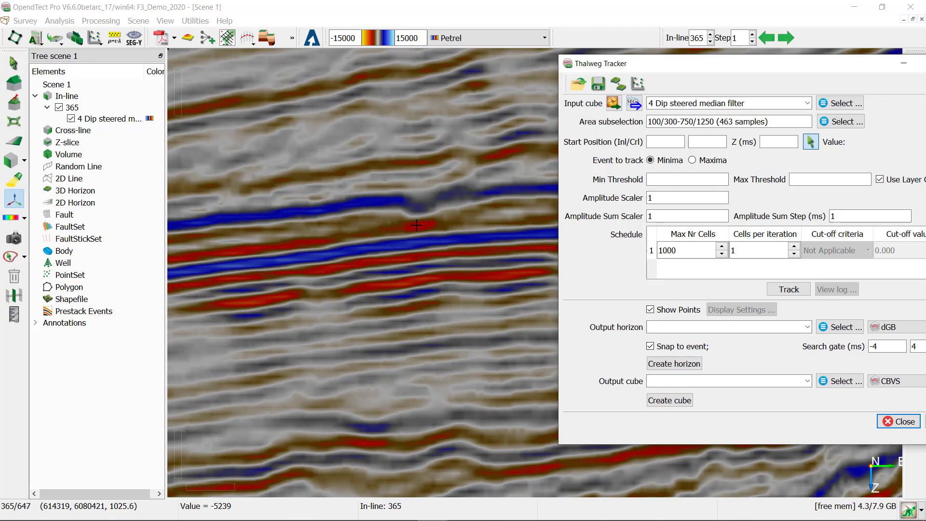
{"action": "left_click", "coordinate": [418, 223]}
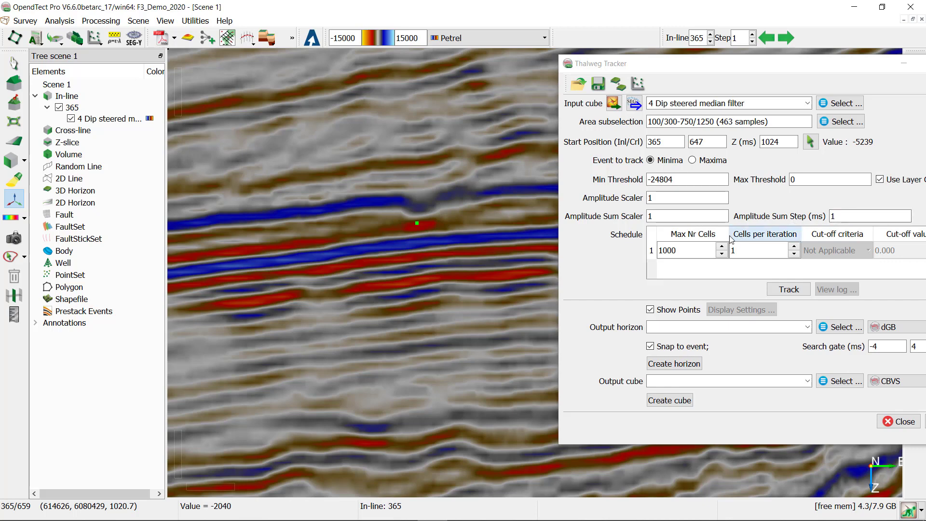
Step: Reposition the tracker dialog and track the thalweg from the seed along the reflector
{"action": "left_click_drag", "start_coordinate": [821, 69], "coordinate": [767, 56]}
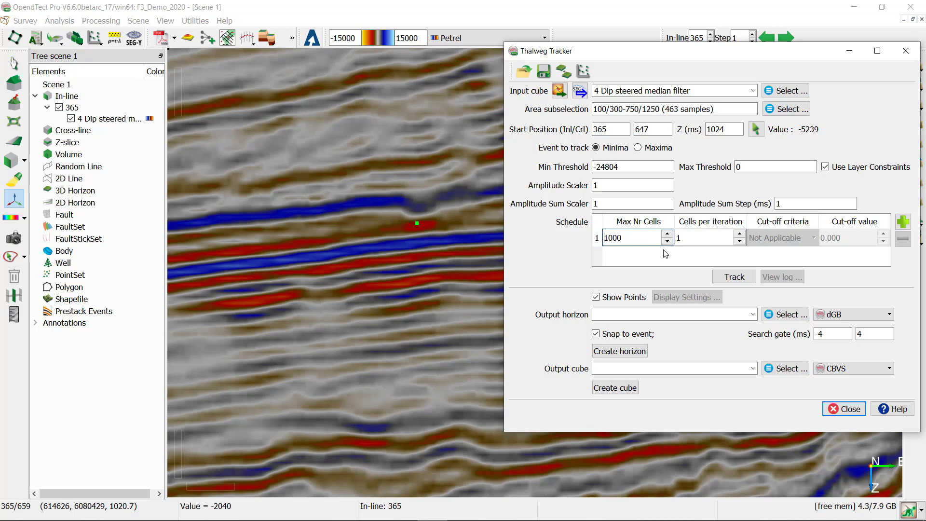
{"action": "left_click", "coordinate": [717, 243]}
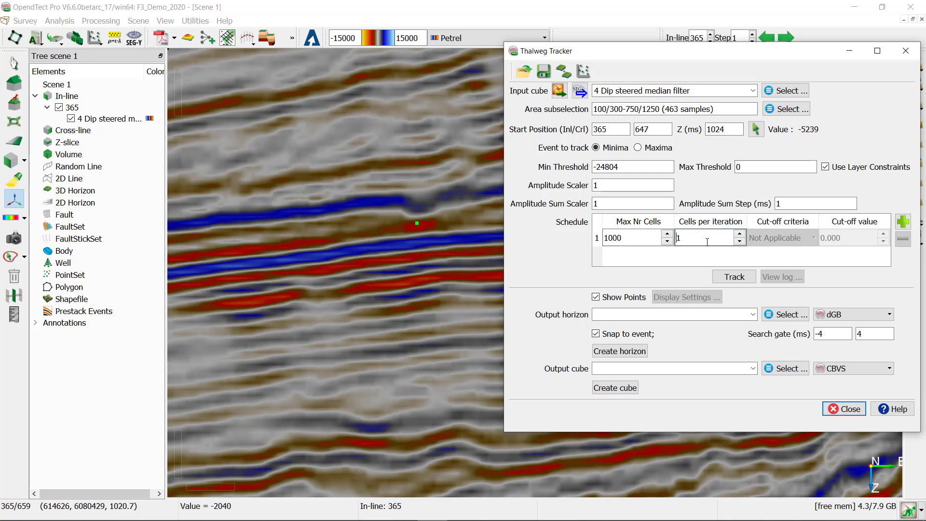
{"action": "left_click", "coordinate": [734, 277]}
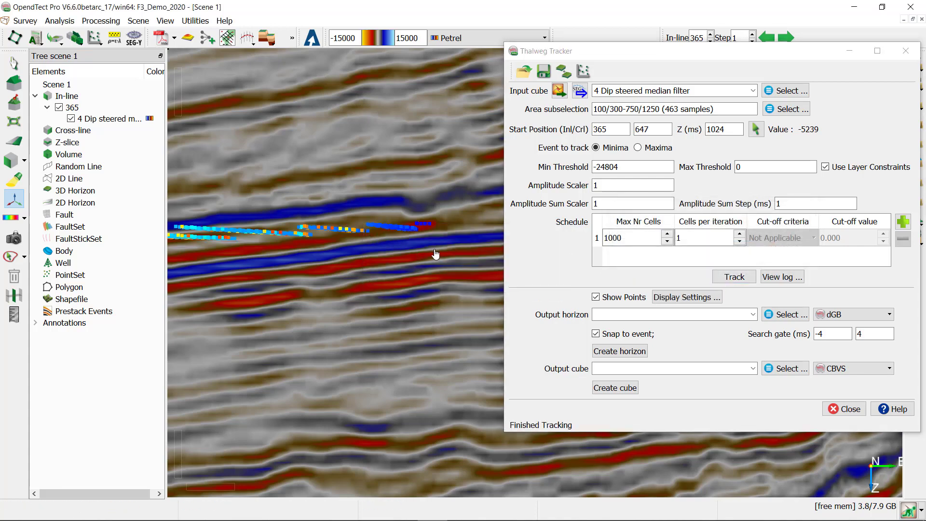
{"action": "left_click_drag", "start_coordinate": [399, 226], "coordinate": [419, 324]}
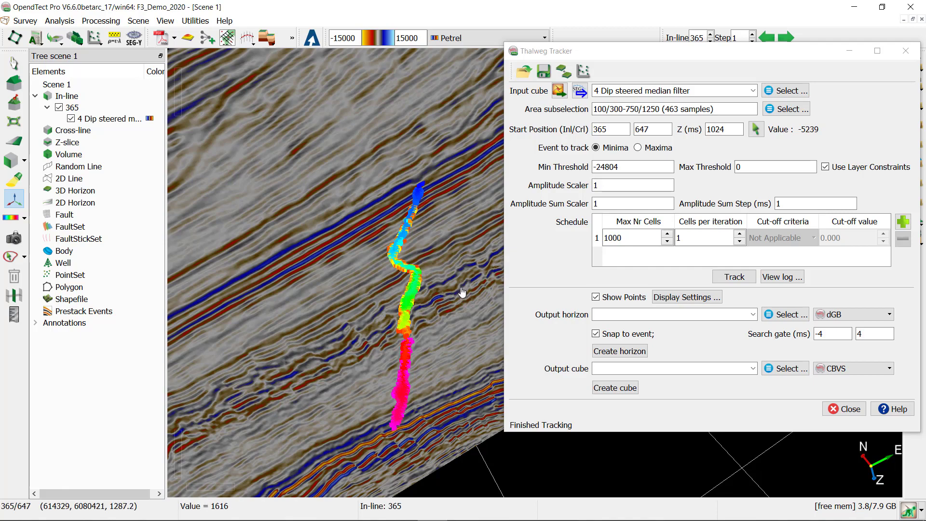
{"action": "left_click", "coordinate": [689, 298]}
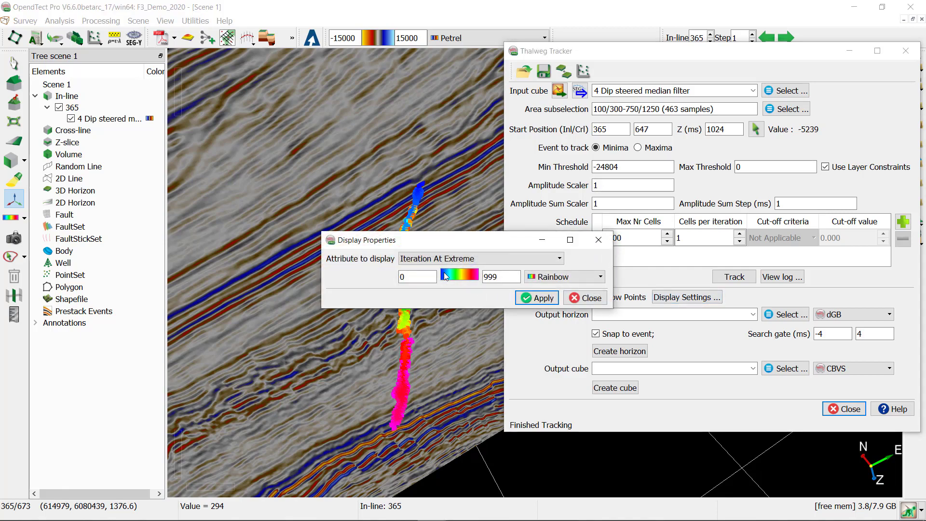
{"action": "left_click", "coordinate": [585, 297]}
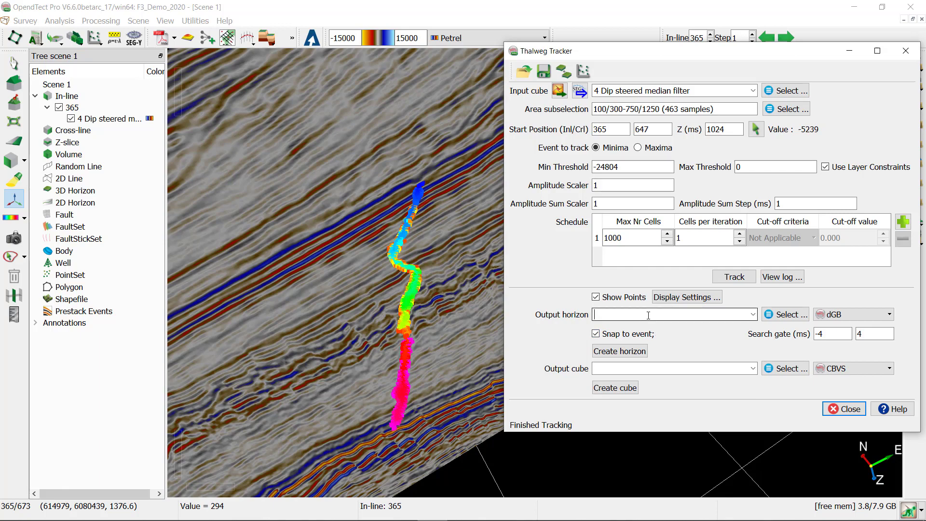
Step: Name the output horizon Channel-1 and create it from the tracked result
{"action": "type", "text": "Channel-1"}
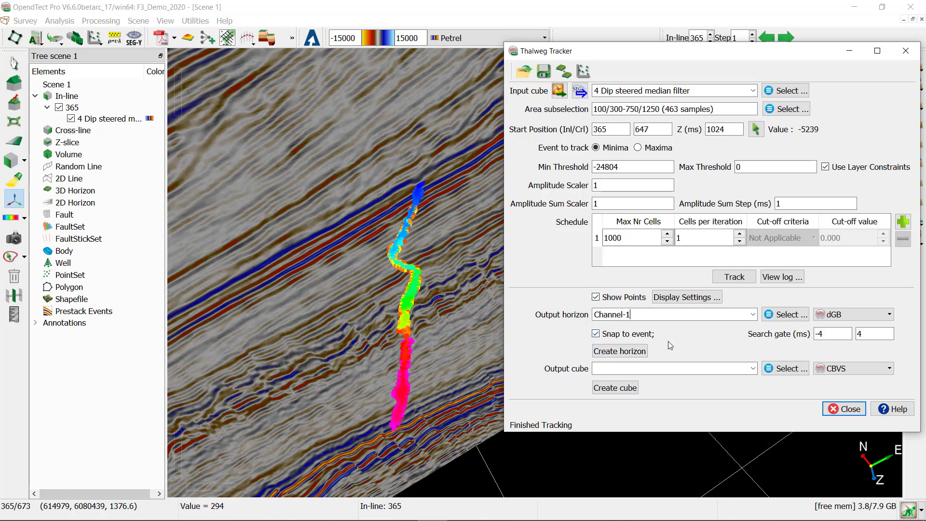
{"action": "left_click", "coordinate": [622, 351]}
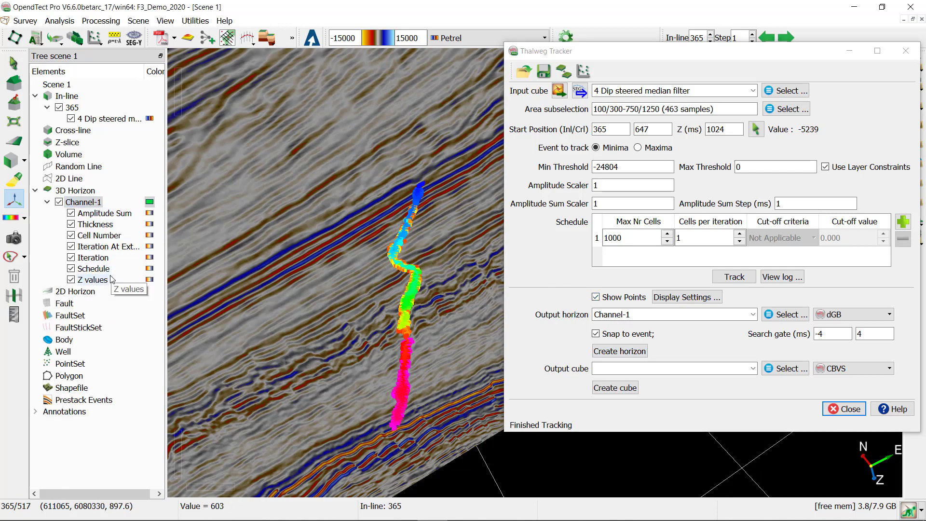
{"action": "left_click", "coordinate": [596, 297]}
{"action": "left_click_drag", "start_coordinate": [432, 321], "coordinate": [365, 263]}
{"action": "scroll", "coordinate": [365, 263], "scroll_direction": "up", "scroll_amount": 3}
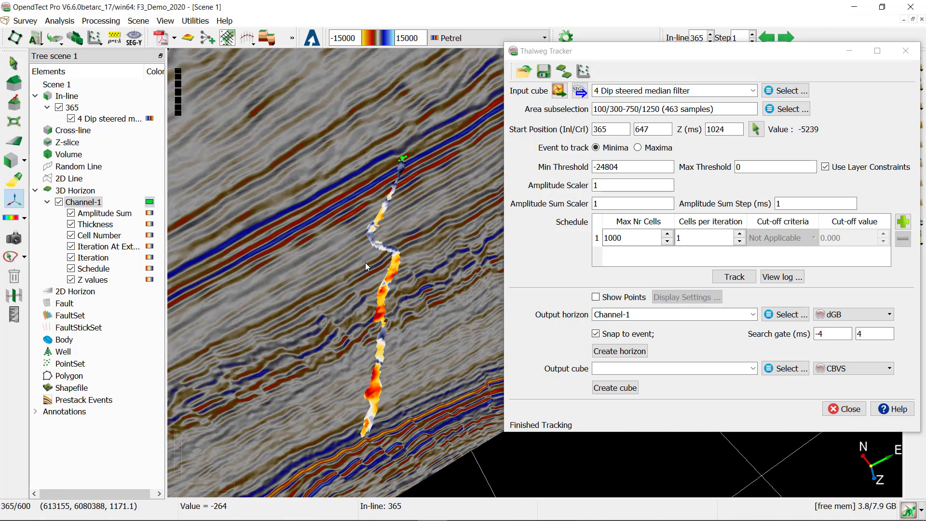
{"action": "scroll", "coordinate": [366, 262], "scroll_direction": "up", "scroll_amount": 2}
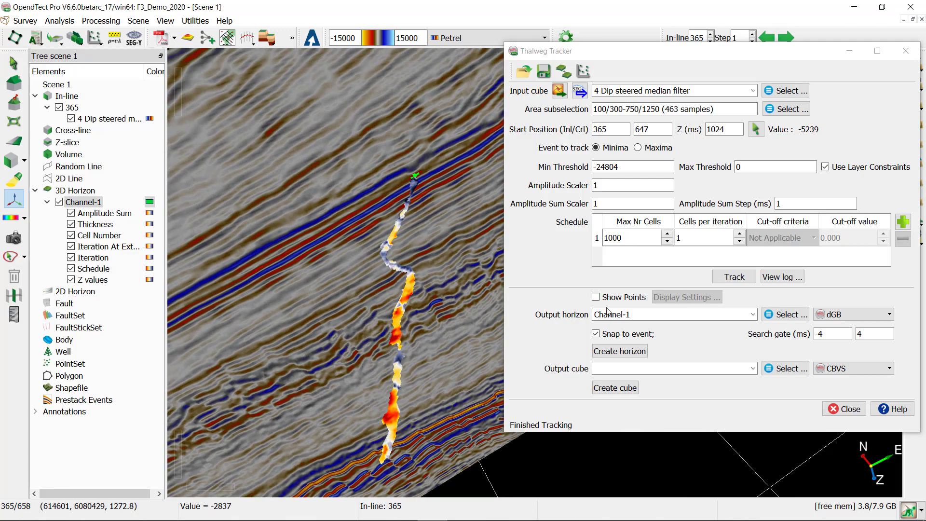
{"action": "left_click", "coordinate": [596, 297]}
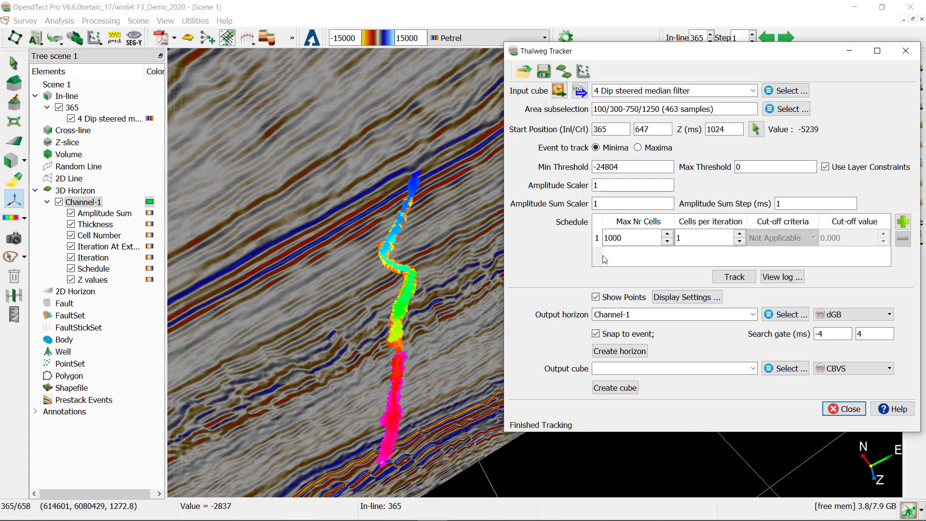
{"action": "left_click", "coordinate": [618, 234]}
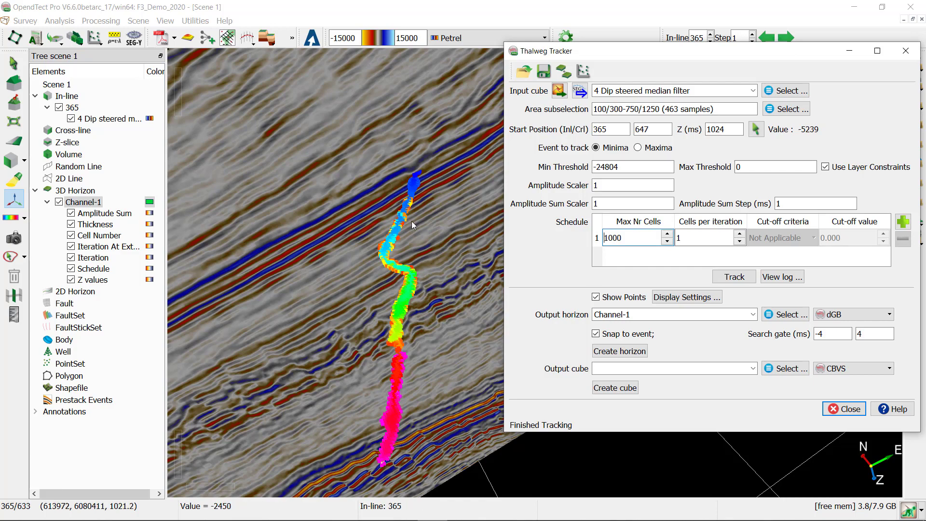
Step: Add schedule step 2 with 2000 max cells and 2000 cells per iteration
{"action": "left_click", "coordinate": [902, 222]}
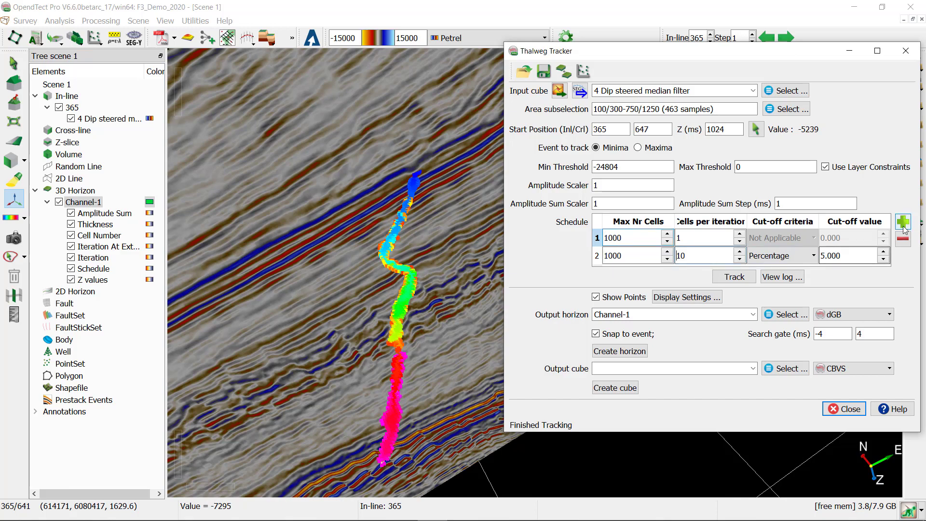
{"action": "left_click", "coordinate": [622, 257]}
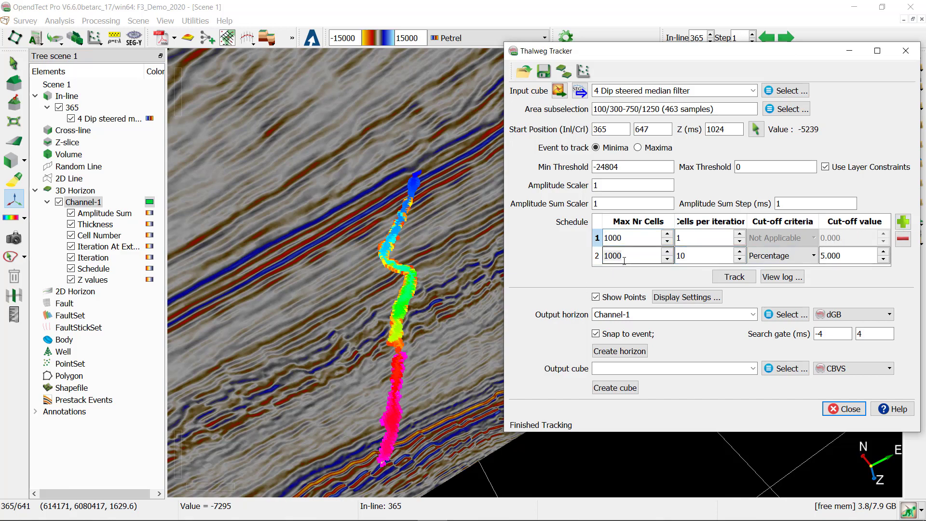
{"action": "key", "text": "BackSpace"}
{"action": "key", "text": "BackSpace"}
{"action": "key", "text": "BackSpace"}
{"action": "key", "text": "BackSpace"}
{"action": "type", "text": "2000"}
{"action": "left_click", "coordinate": [694, 255]}
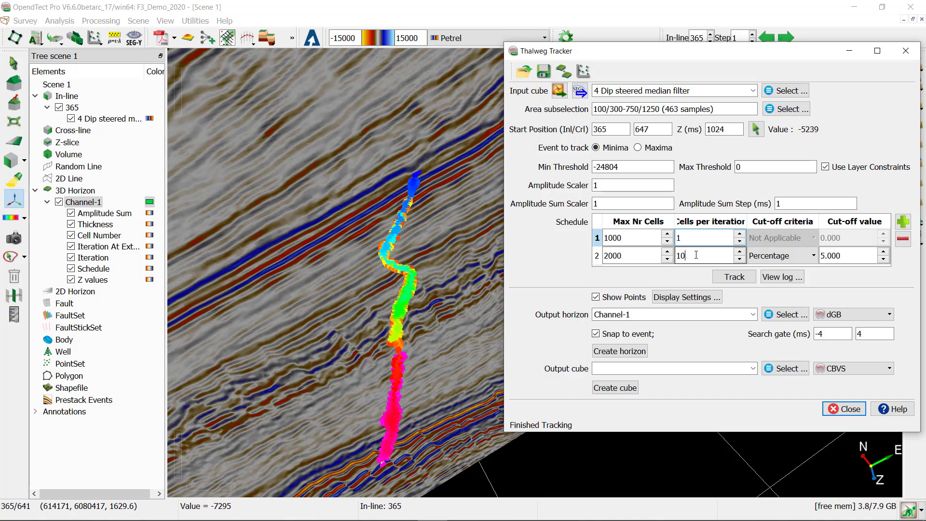
{"action": "key", "text": "BackSpace"}
{"action": "key", "text": "BackSpace"}
{"action": "type", "text": "2000"}
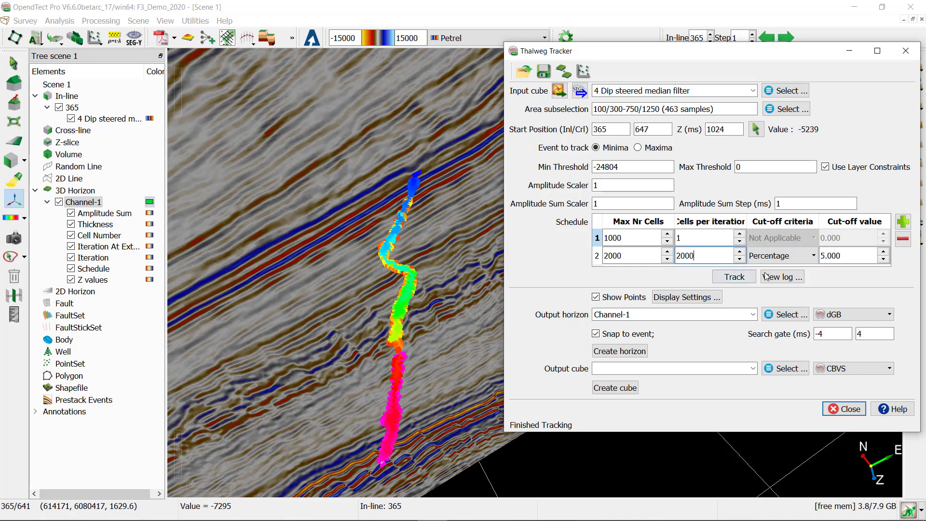
Step: Rerun tracking with the two-step schedule, inspect the widened track, and check the Channel-1 output name
{"action": "left_click", "coordinate": [727, 281]}
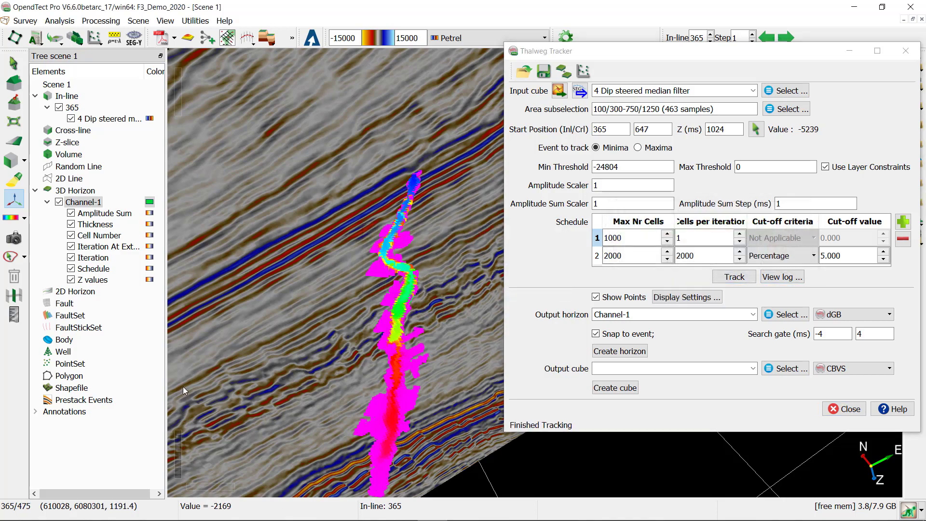
{"action": "left_click_drag", "start_coordinate": [434, 457], "coordinate": [462, 330]}
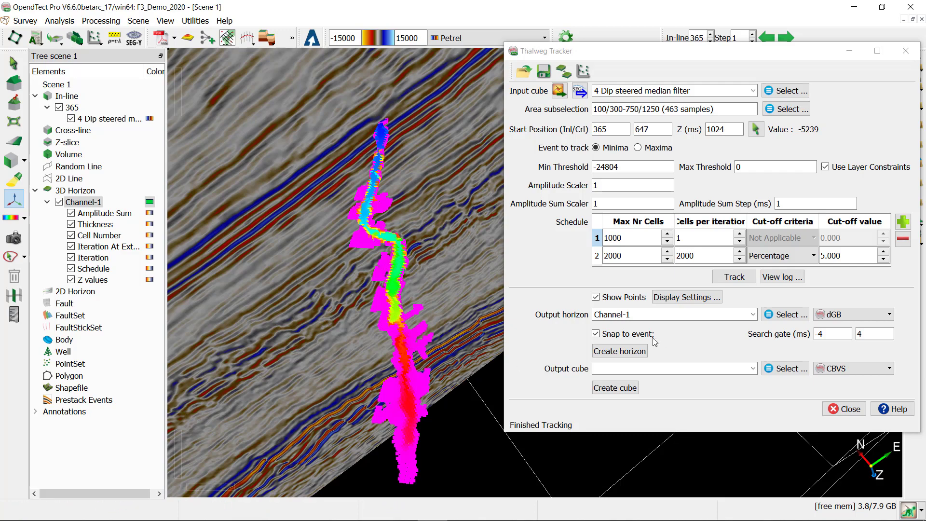
{"action": "left_click", "coordinate": [654, 314]}
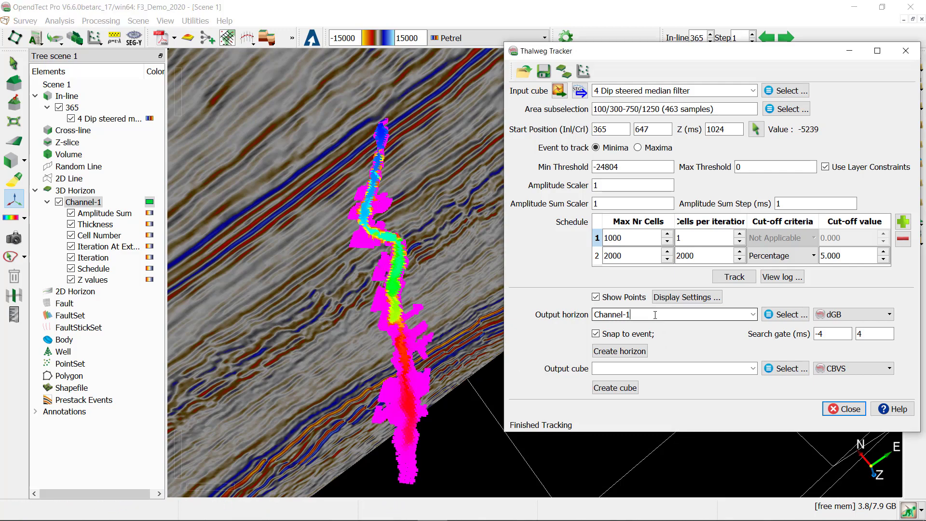
{"action": "triple_click", "coordinate": [683, 318]}
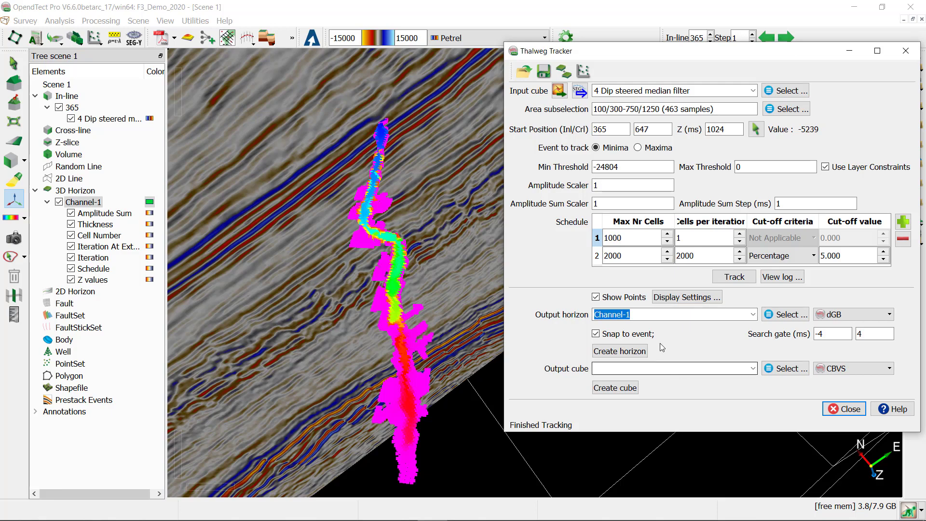
{"action": "left_click", "coordinate": [632, 237]}
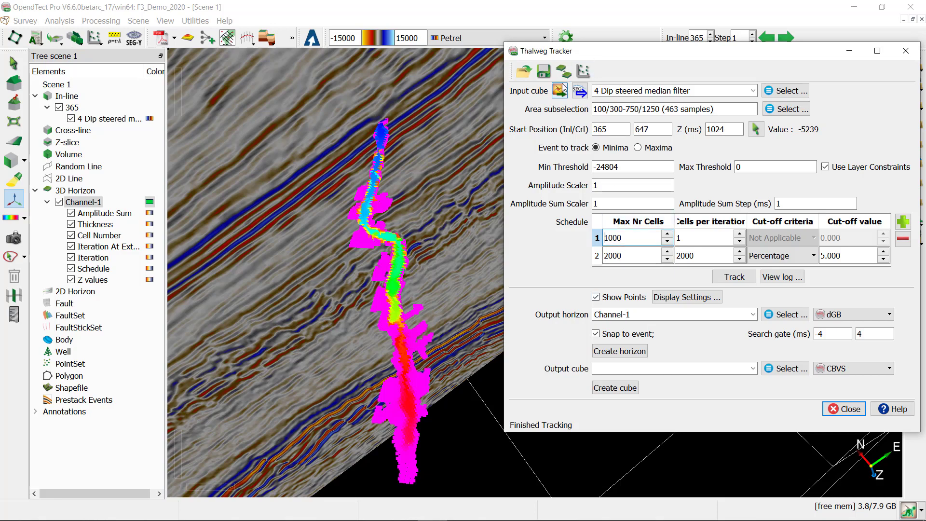